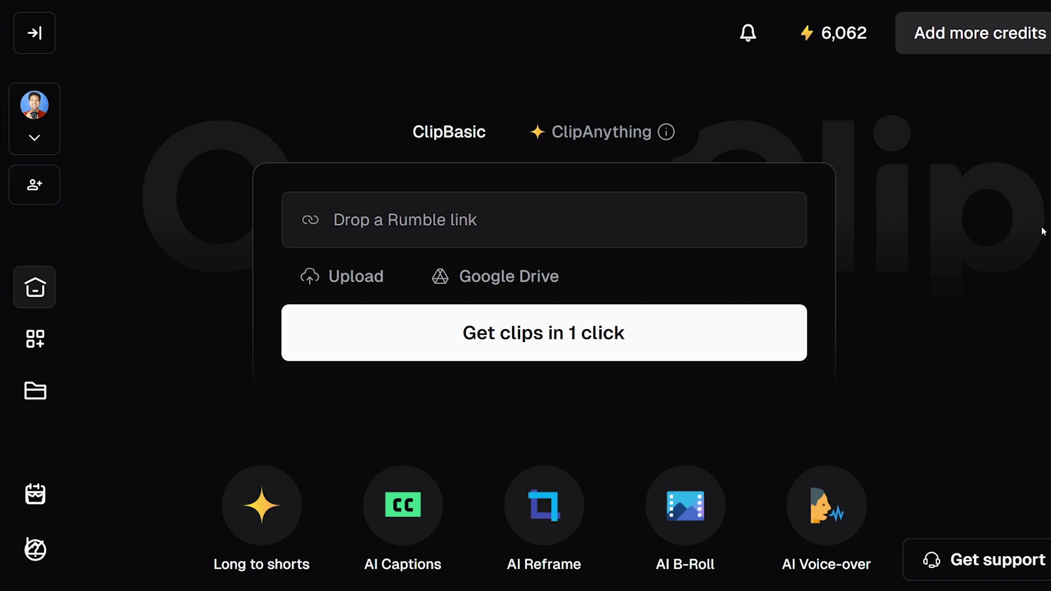
mouse_move(346, 222)
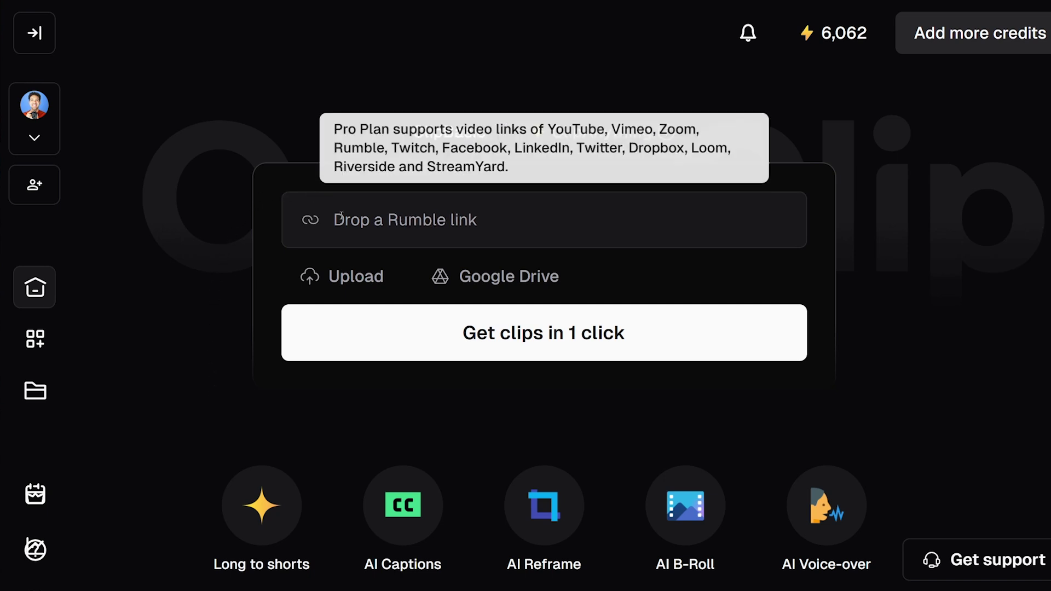
left_click(346, 280)
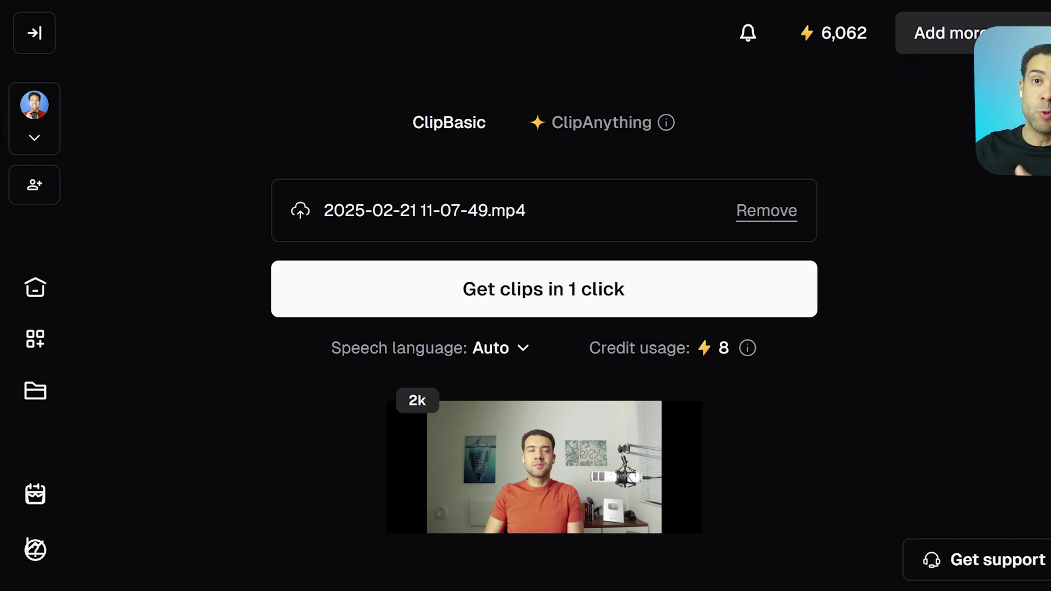
left_click(518, 353)
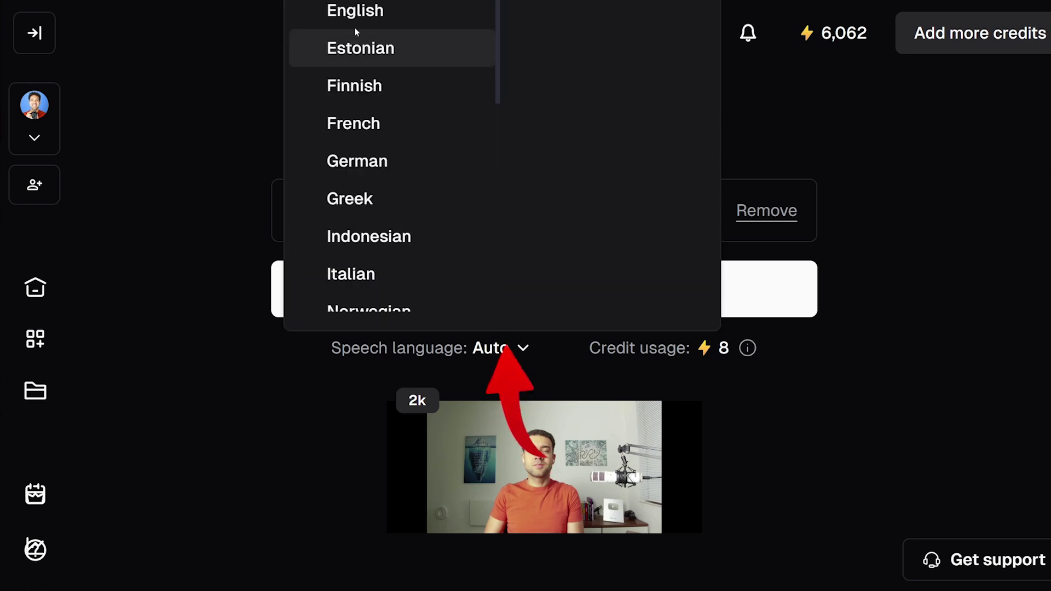
left_click(360, 14)
scroll(947, 293, "down", 1)
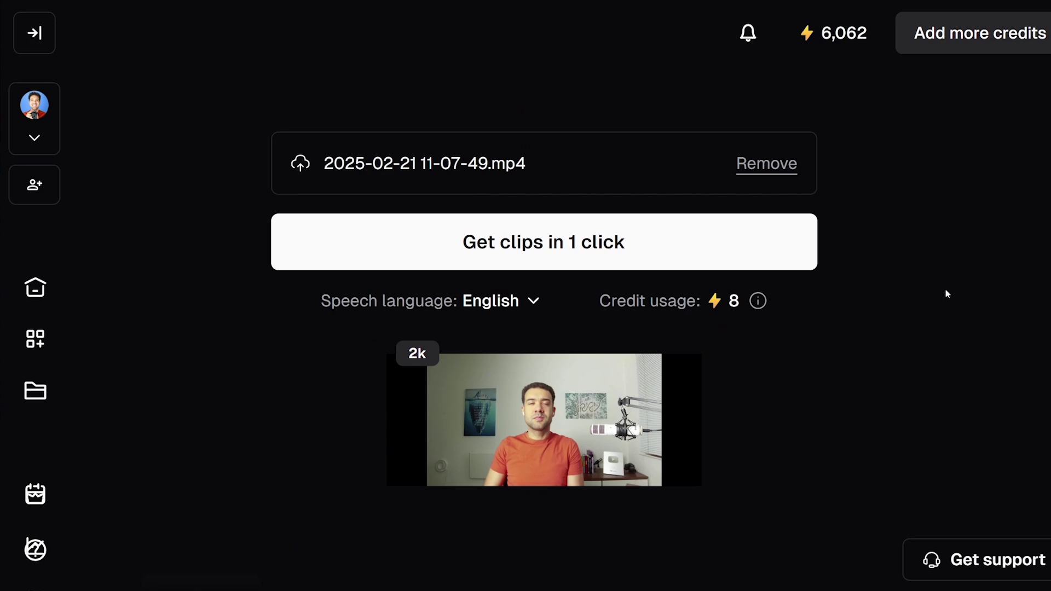
Limit clip lengths to <30s, 30s~59s and 60s~89s, keeping the 0:00:00–0:08:43 timeframe
scroll(947, 294, "down", 6)
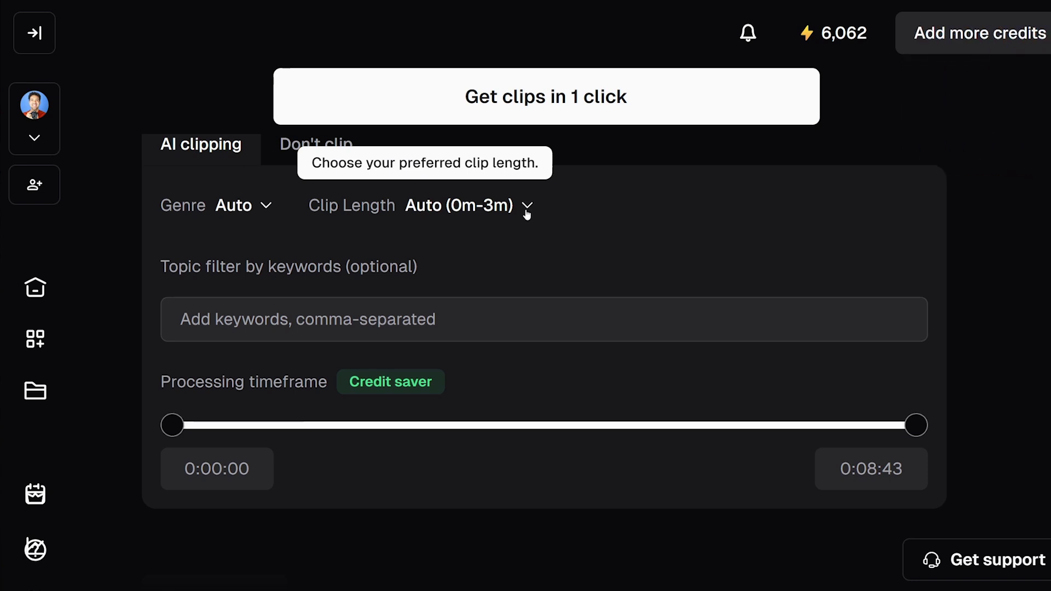
left_click(526, 214)
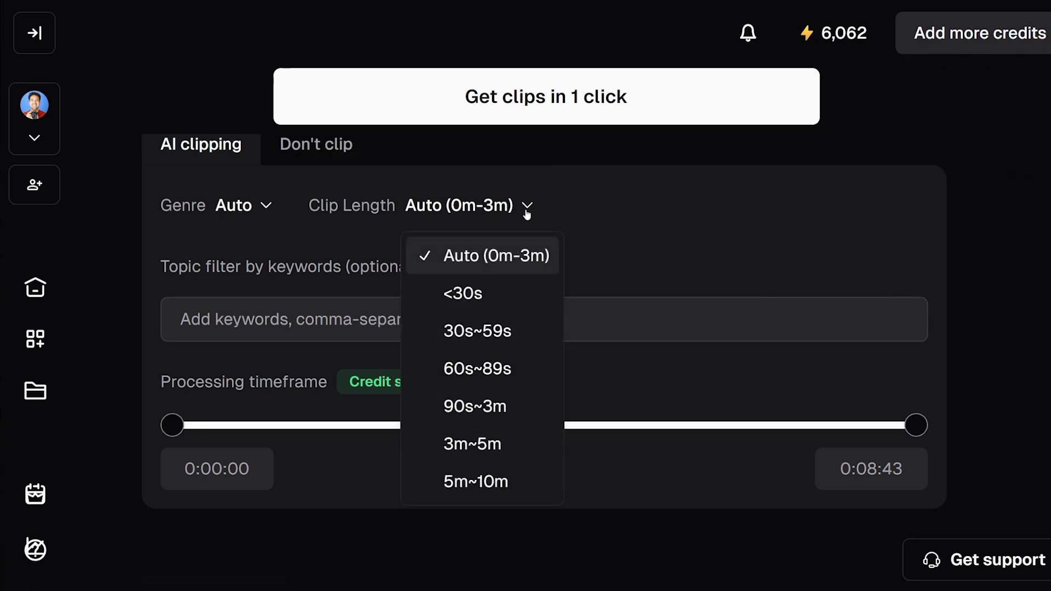
left_click(505, 298)
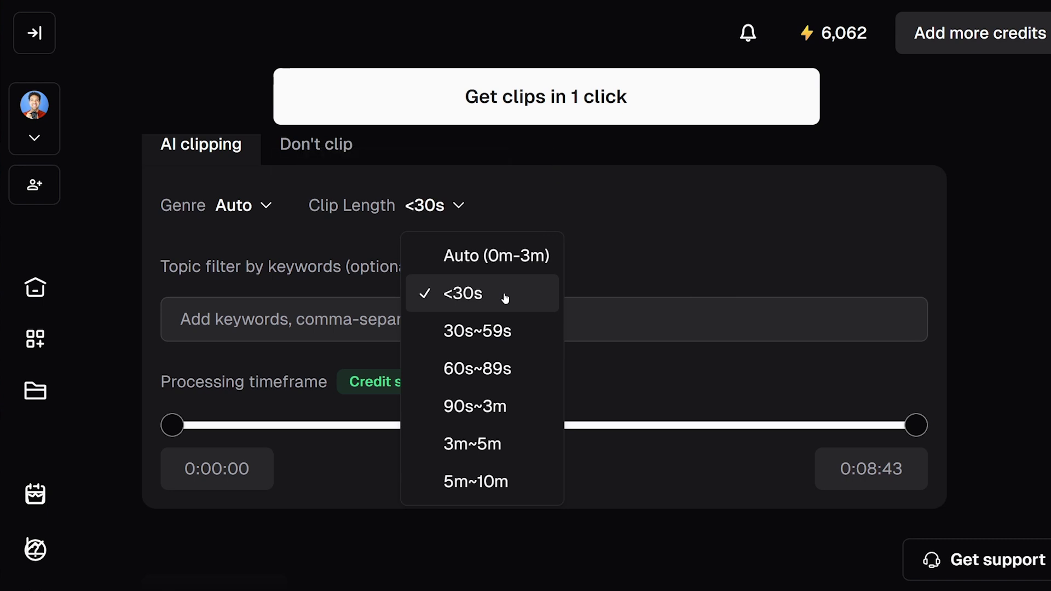
left_click(526, 335)
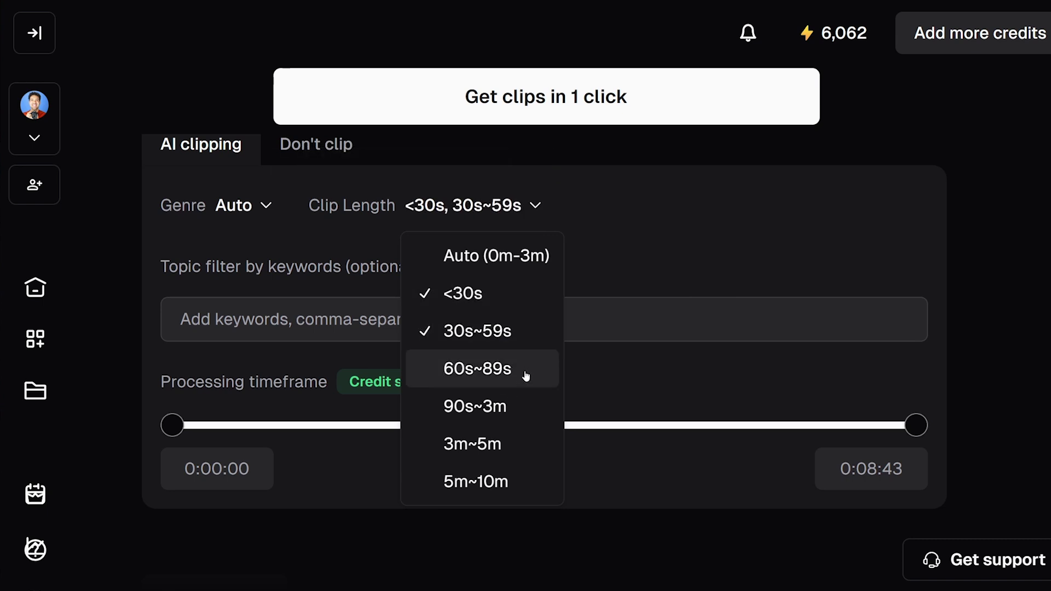
left_click(526, 376)
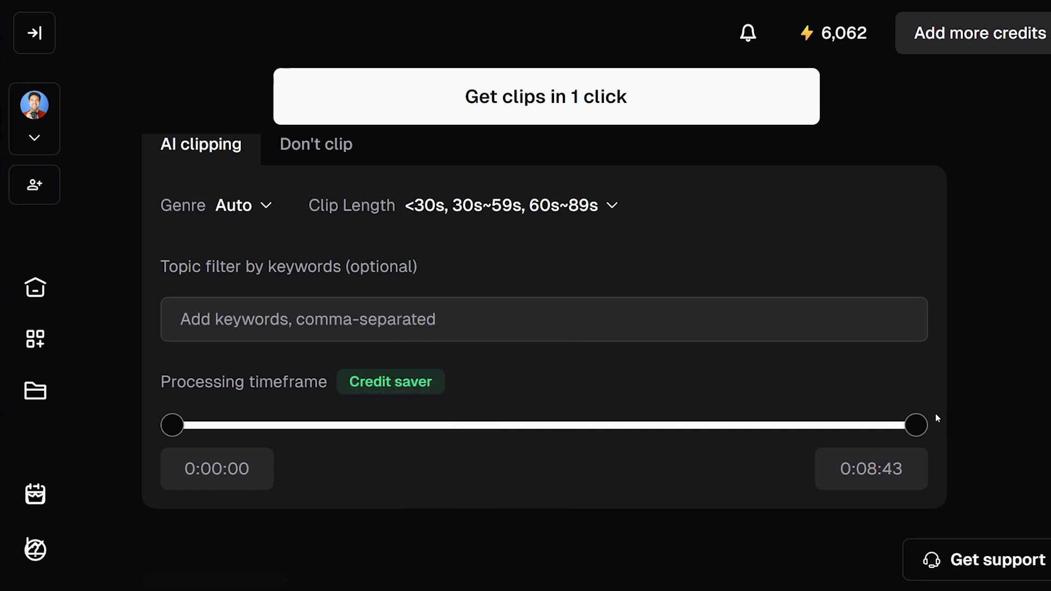
mouse_move(916, 425)
left_mouse_down()
mouse_move(835, 437)
mouse_move(928, 432)
left_mouse_up()
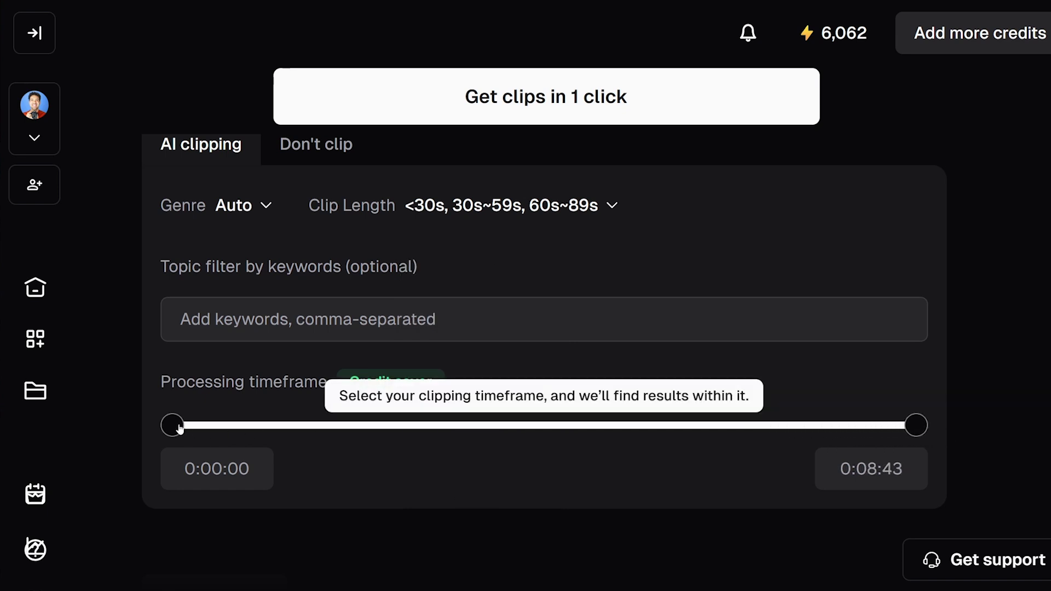
mouse_move(177, 427)
left_mouse_down()
mouse_move(307, 434)
mouse_move(160, 432)
left_mouse_up()
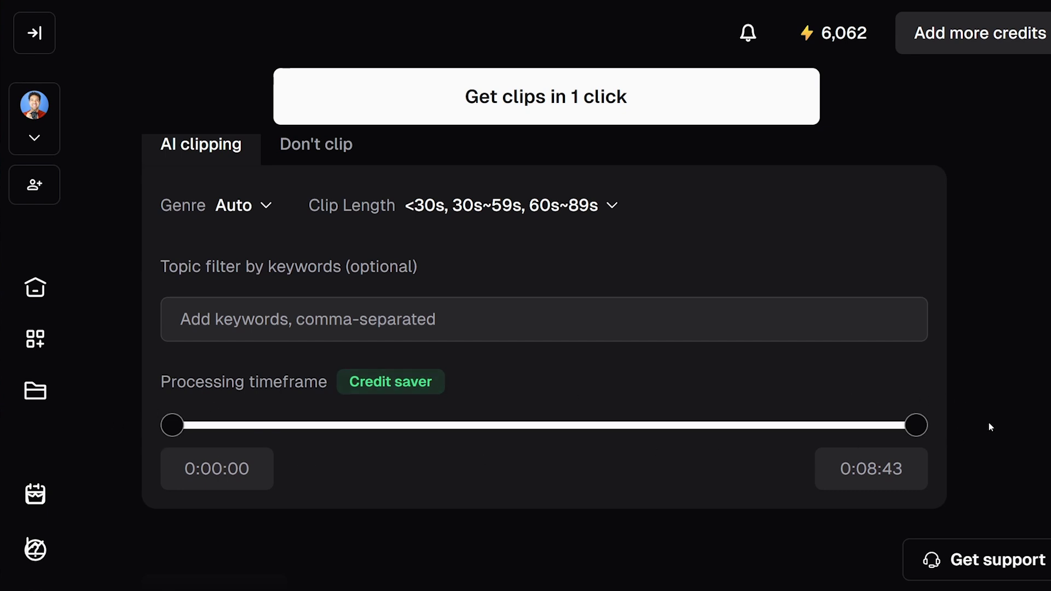
Browse back through the Quick caption presets as far as the Pod P preset
scroll(971, 389, "down", 7)
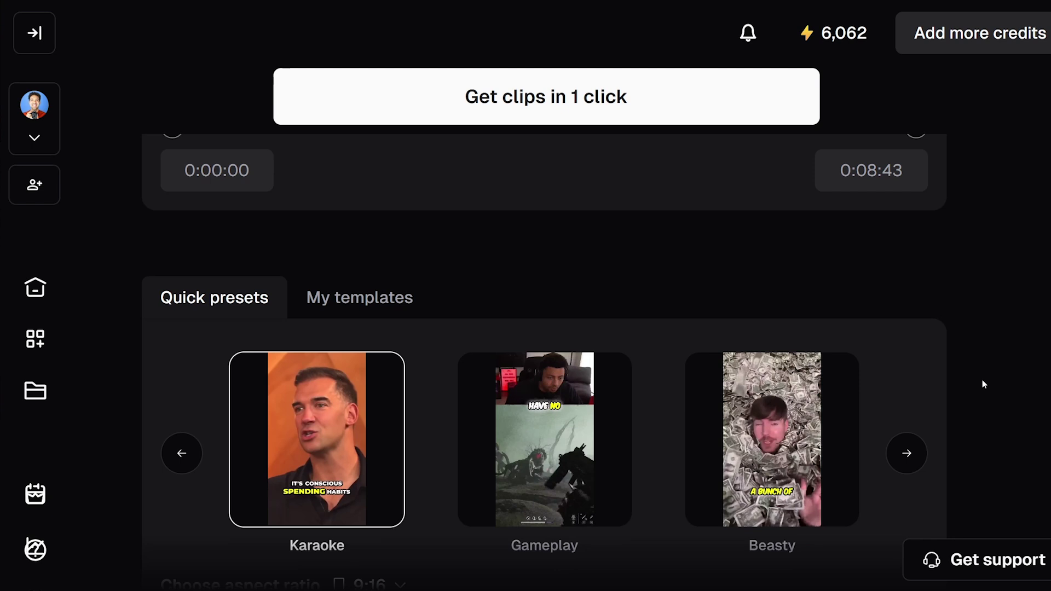
scroll(987, 382, "up", 1)
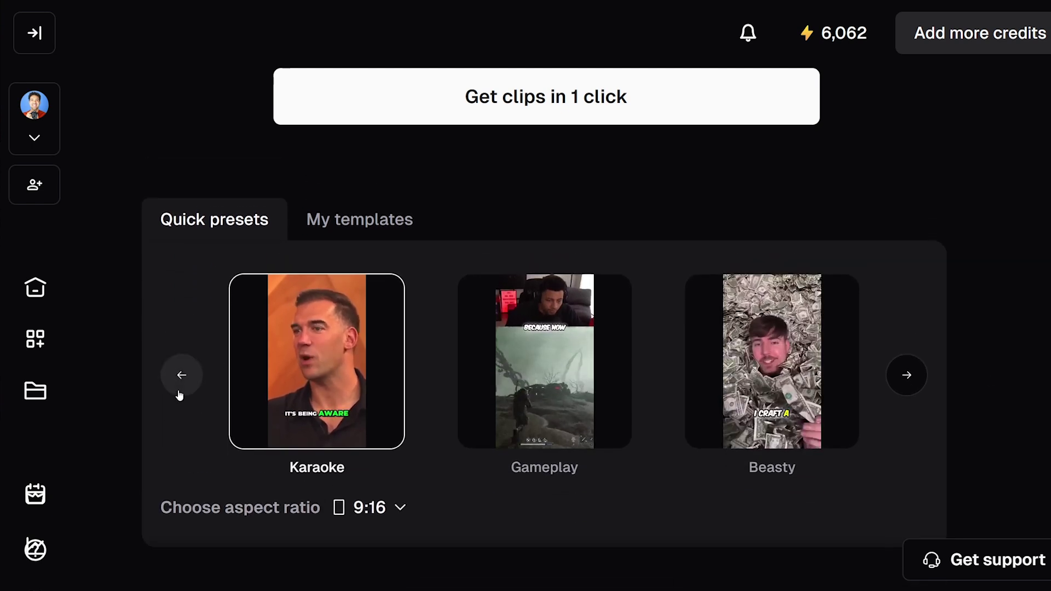
left_click(180, 394)
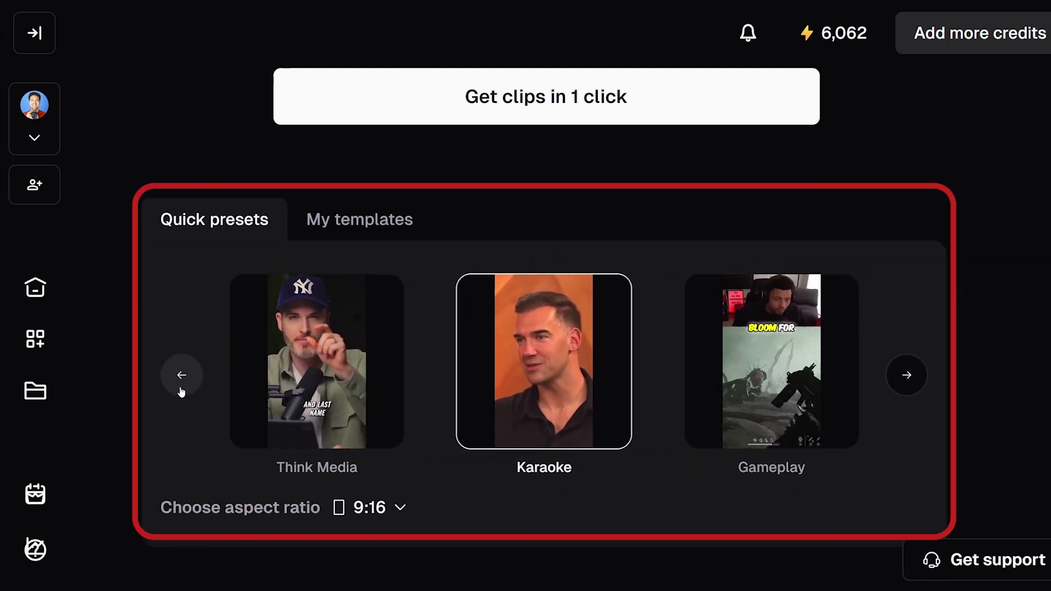
left_click(183, 391)
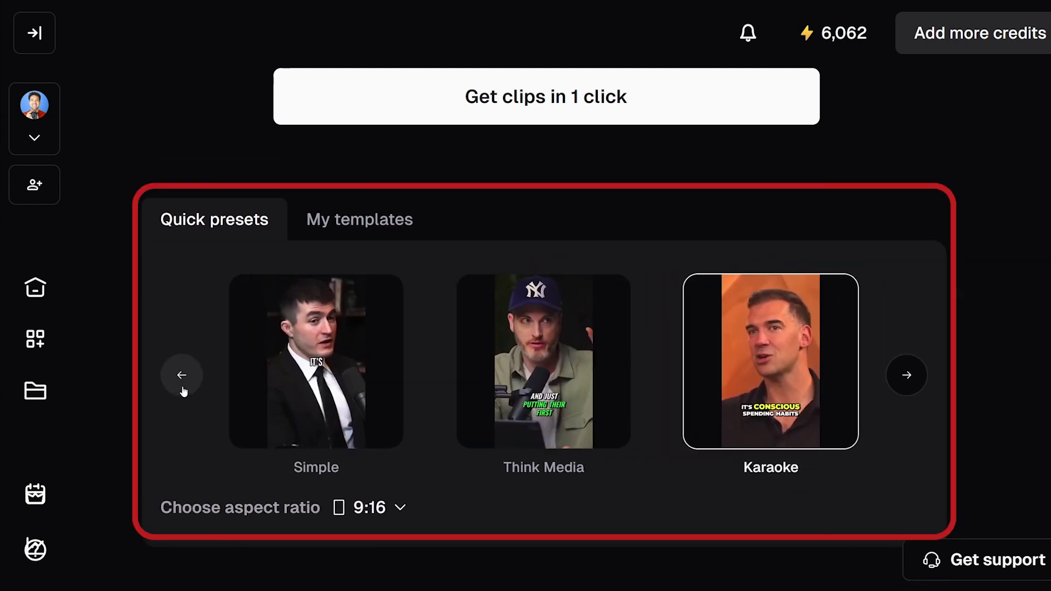
left_click(183, 390)
left_click(184, 390)
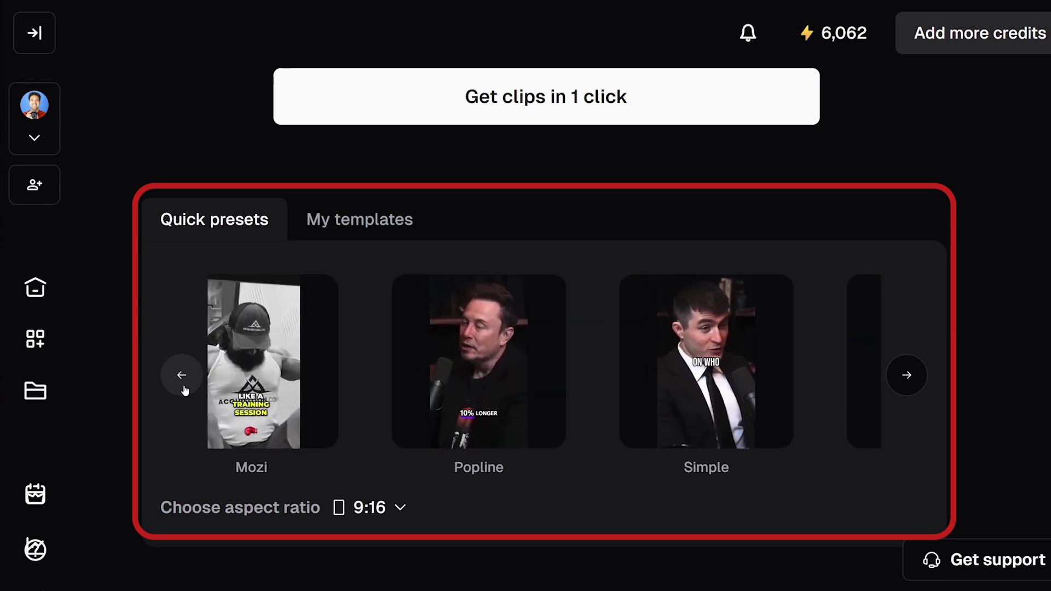
left_click(184, 390)
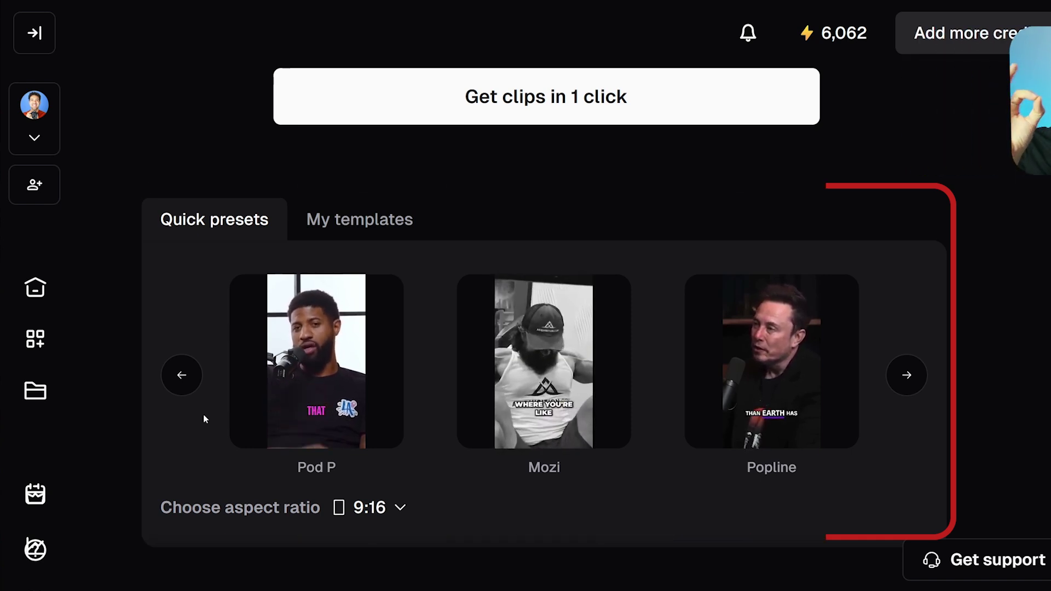
Cycle the presets round to Simple and select the Simple caption preset
left_click(183, 376)
left_click(183, 378)
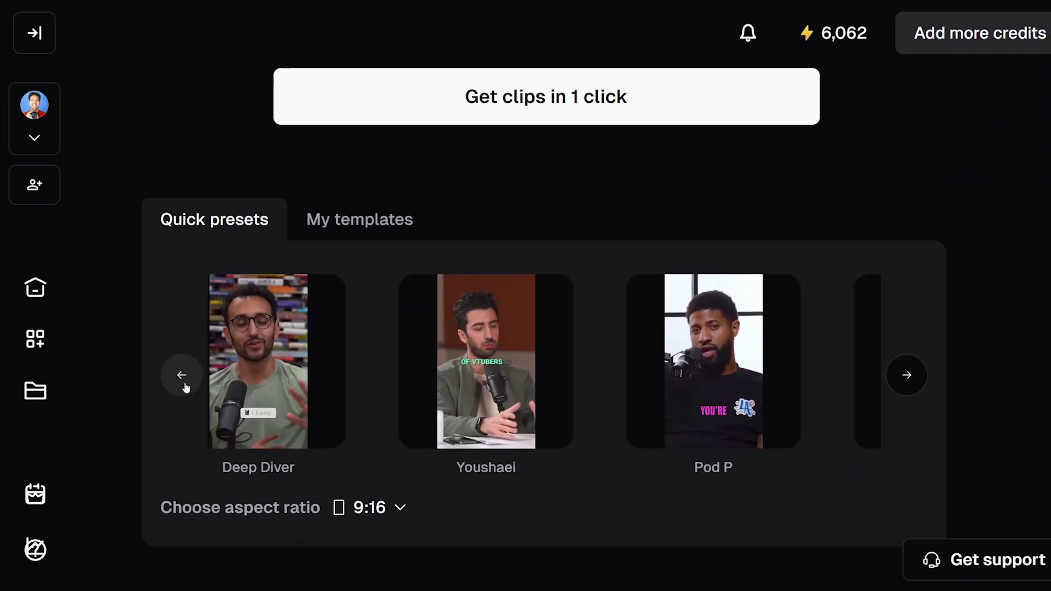
left_click(183, 379)
left_click(183, 379)
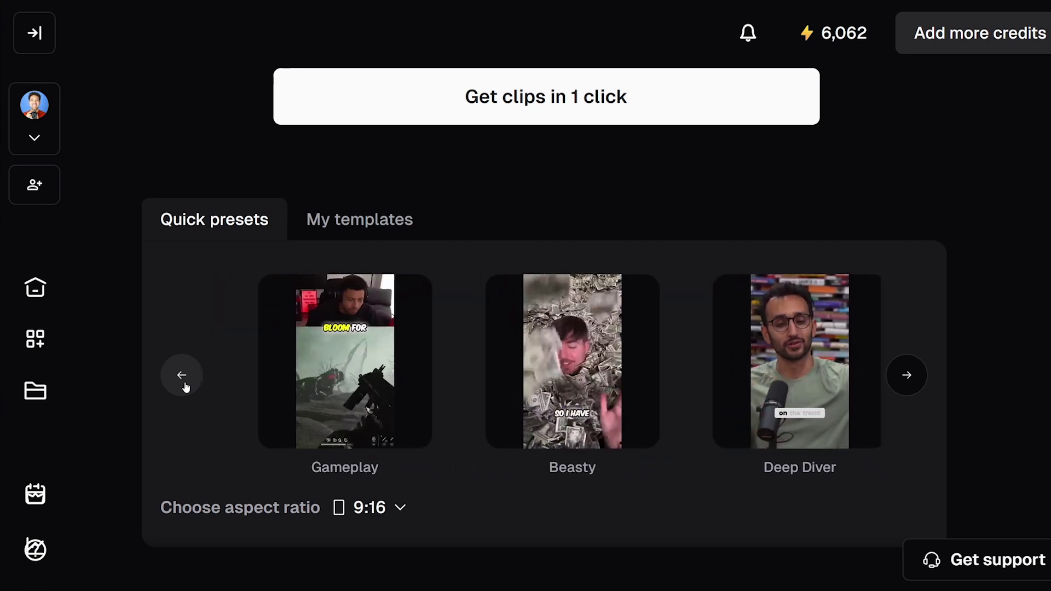
left_click(185, 385)
left_click(185, 386)
left_click(185, 385)
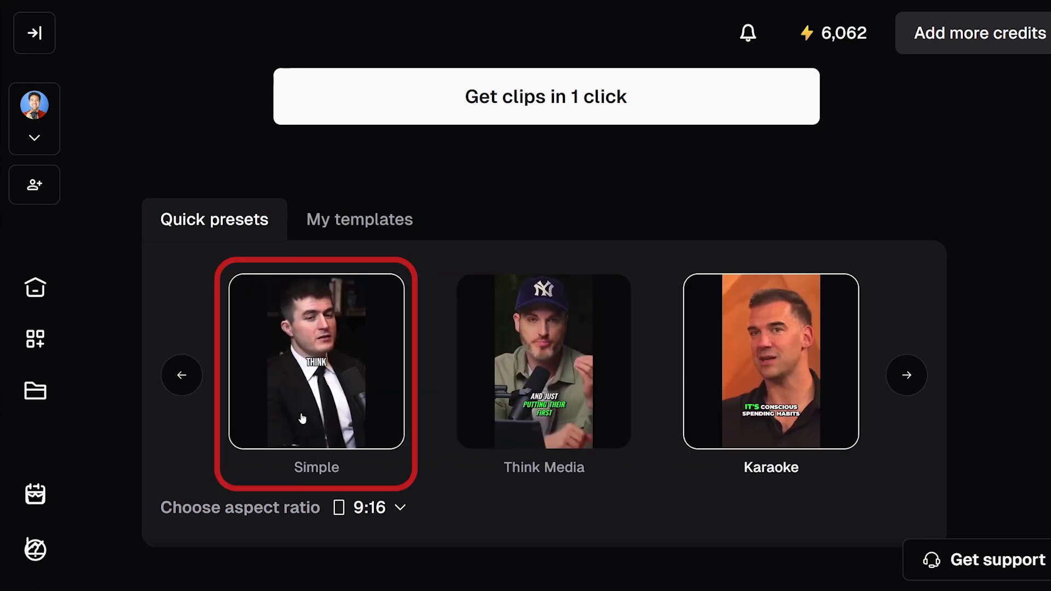
left_click(320, 392)
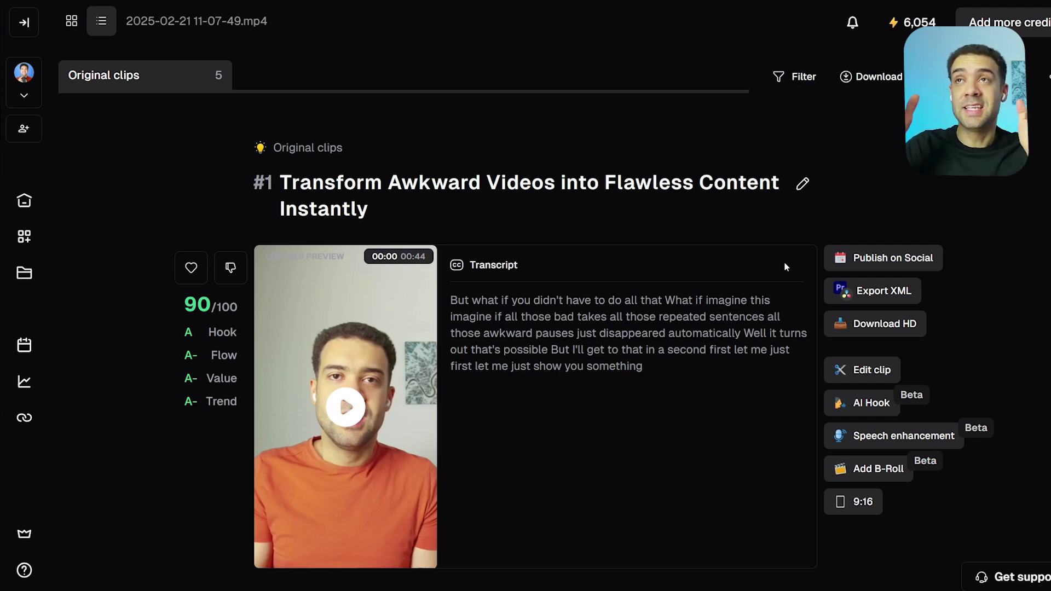
scroll(1034, 240, "down", 7)
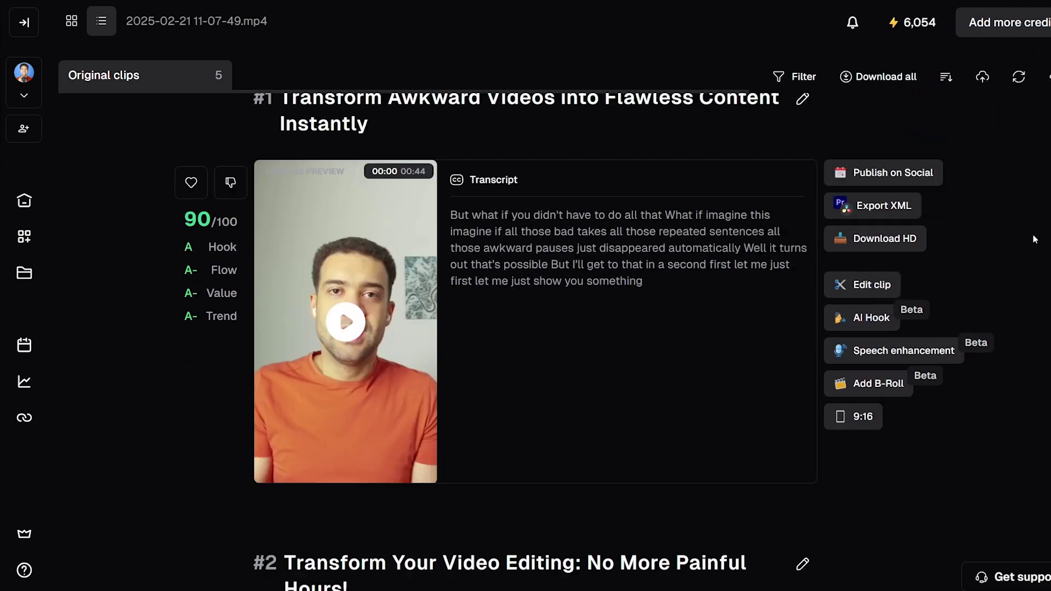
scroll(1034, 238, "down", 7)
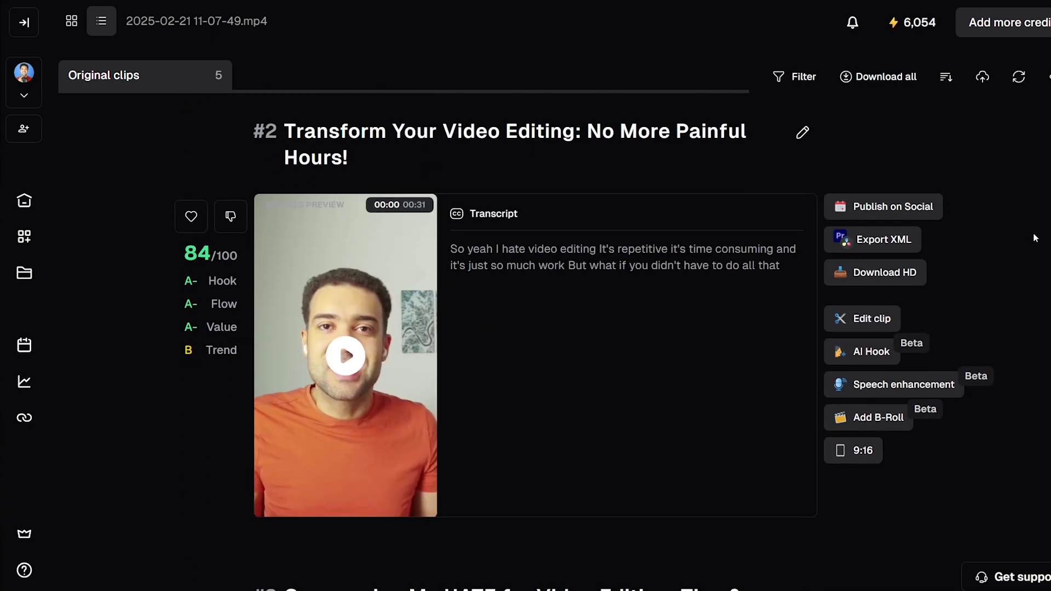
scroll(1035, 237, "down", 5)
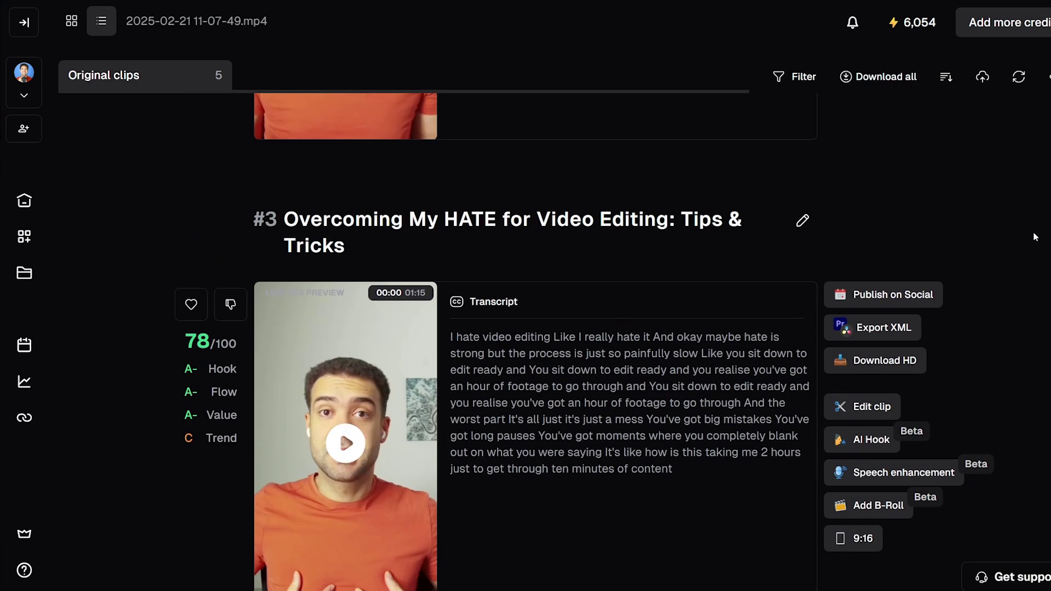
scroll(1038, 233, "down", 8)
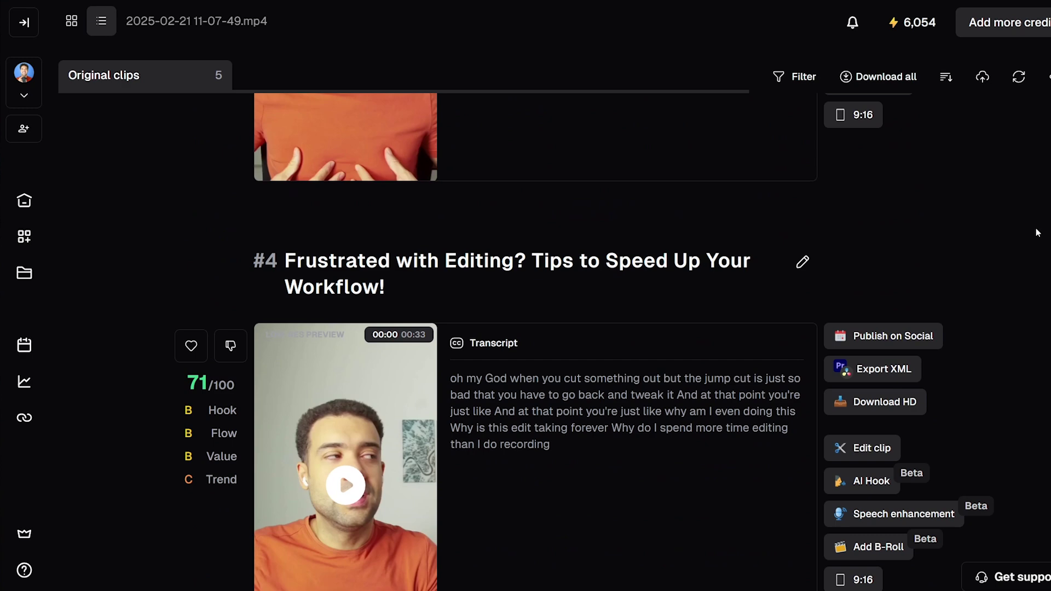
scroll(1039, 230, "down", 3)
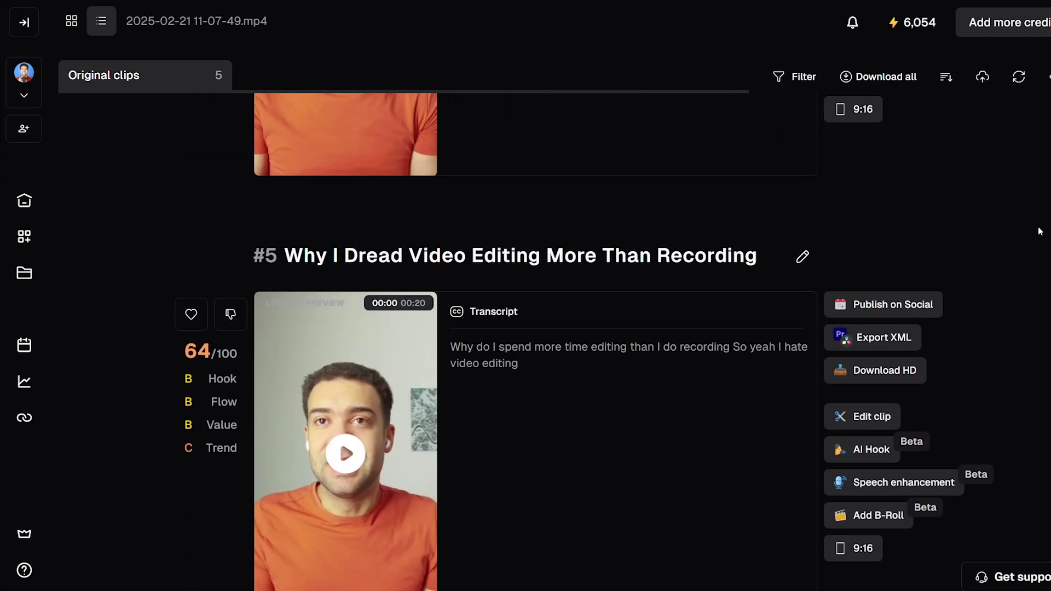
scroll(1039, 228, "down", 1)
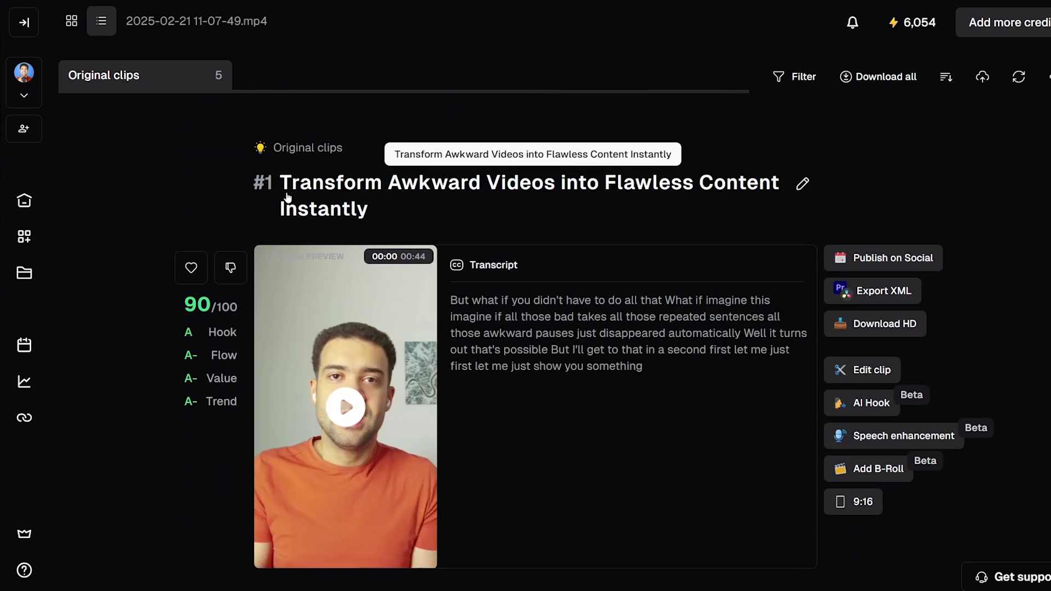
Regenerate clip #1's title in the Catchy style to 'Say Goodbye to Awkward Editing!'
left_click_drag(285, 184, 386, 209)
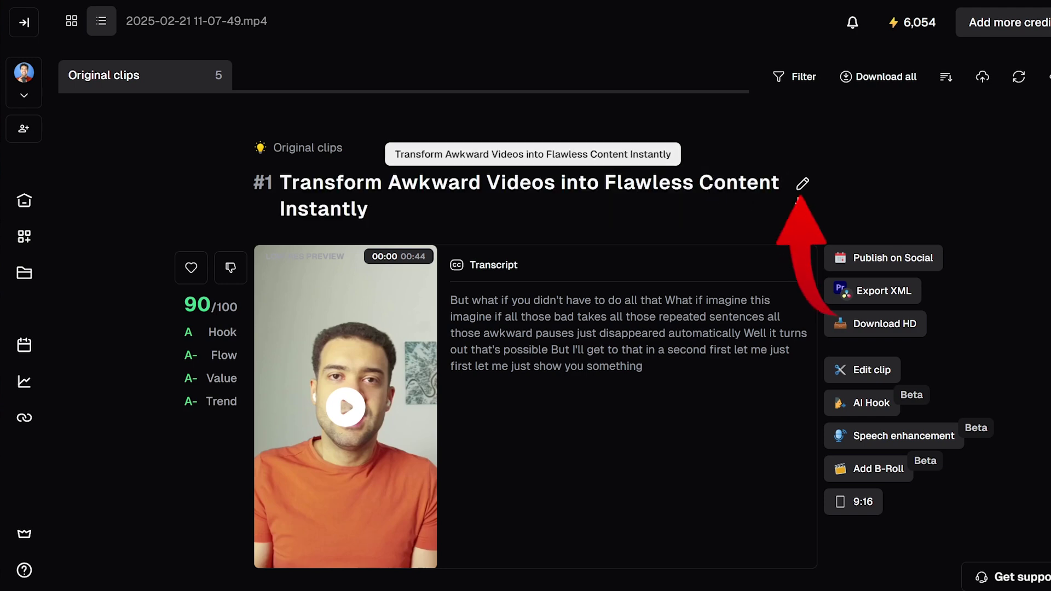
left_click(802, 183)
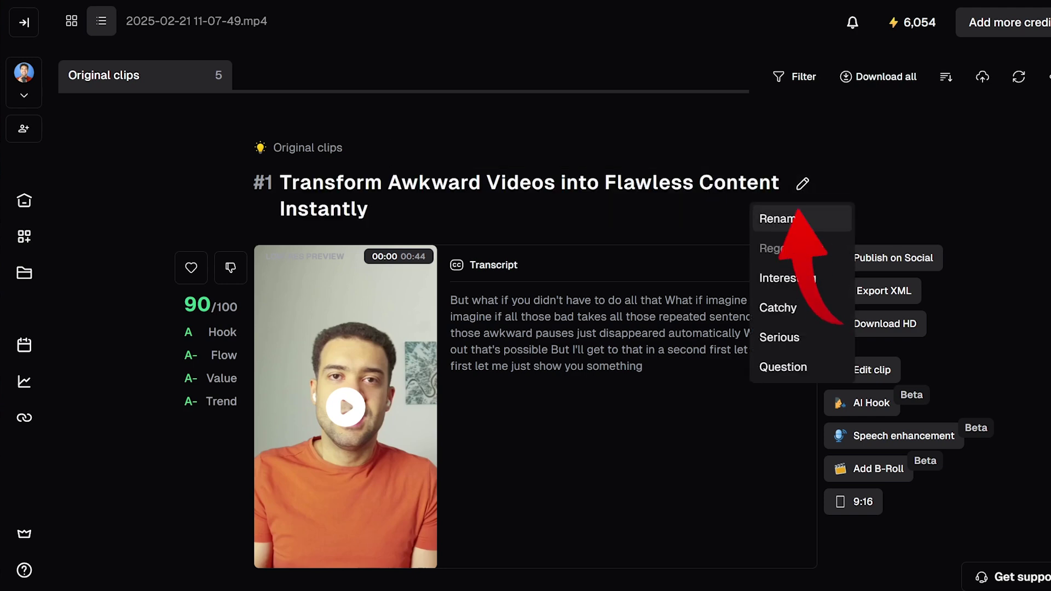
left_click(777, 219)
left_click(626, 355)
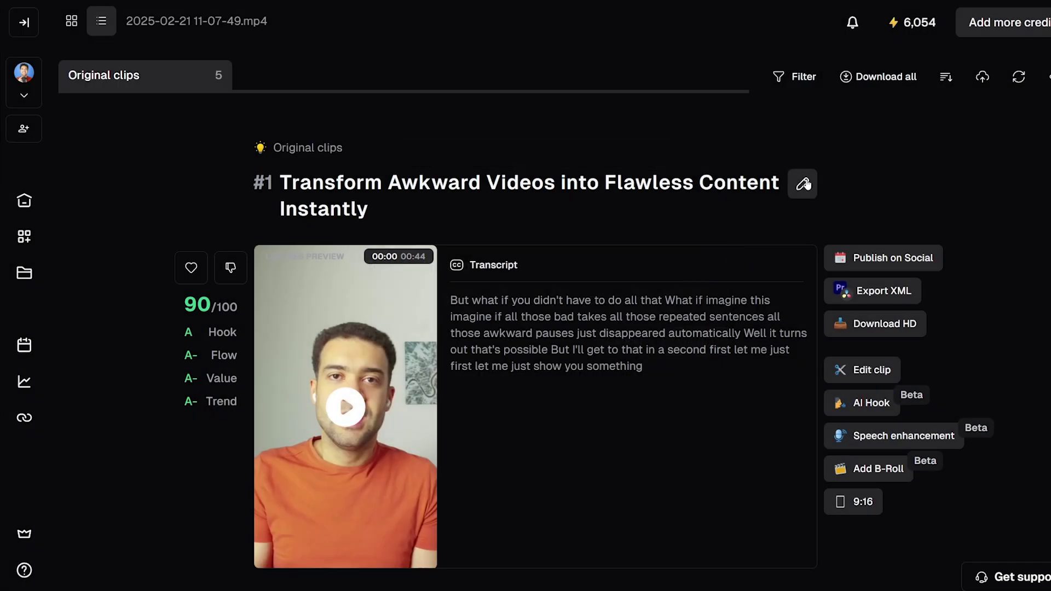
left_click(803, 183)
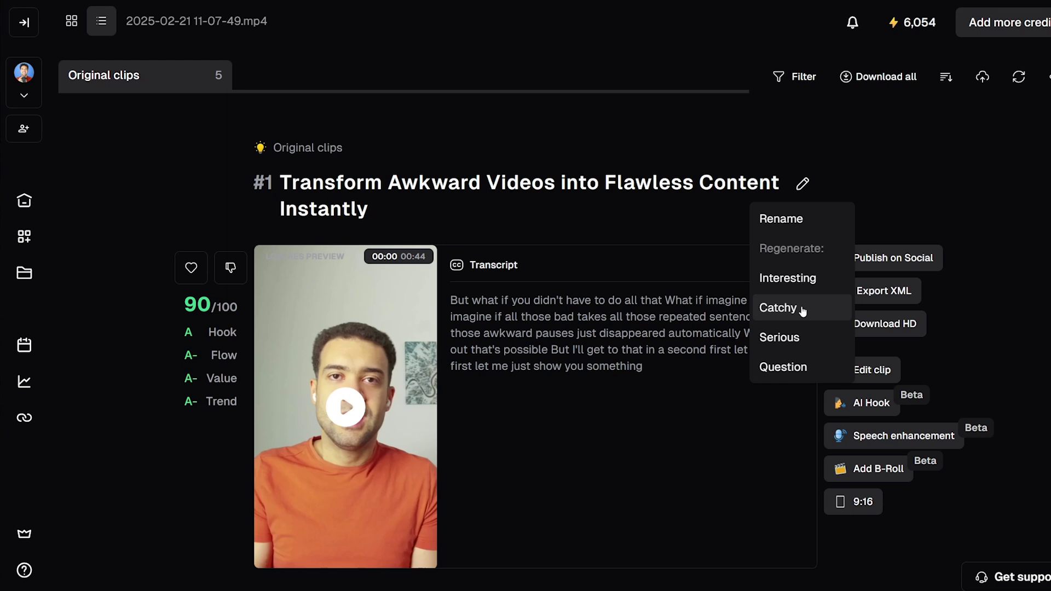
left_click(807, 312)
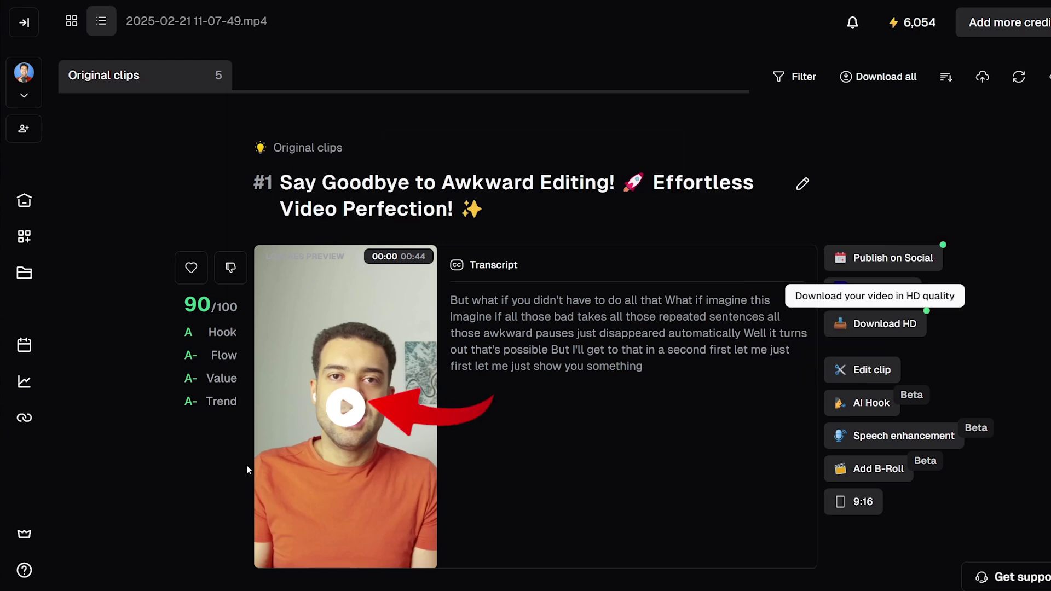
Play clip #1's captioned preview, stopping at 00:05 on the IMAGINE THIS caption
left_click(347, 424)
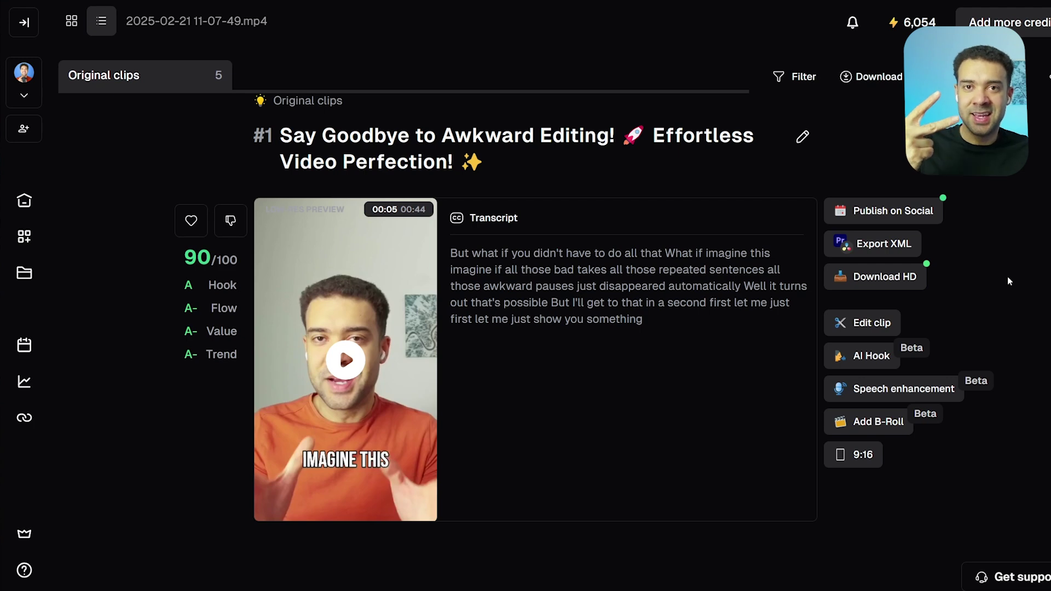
scroll(1019, 264, "down", 3)
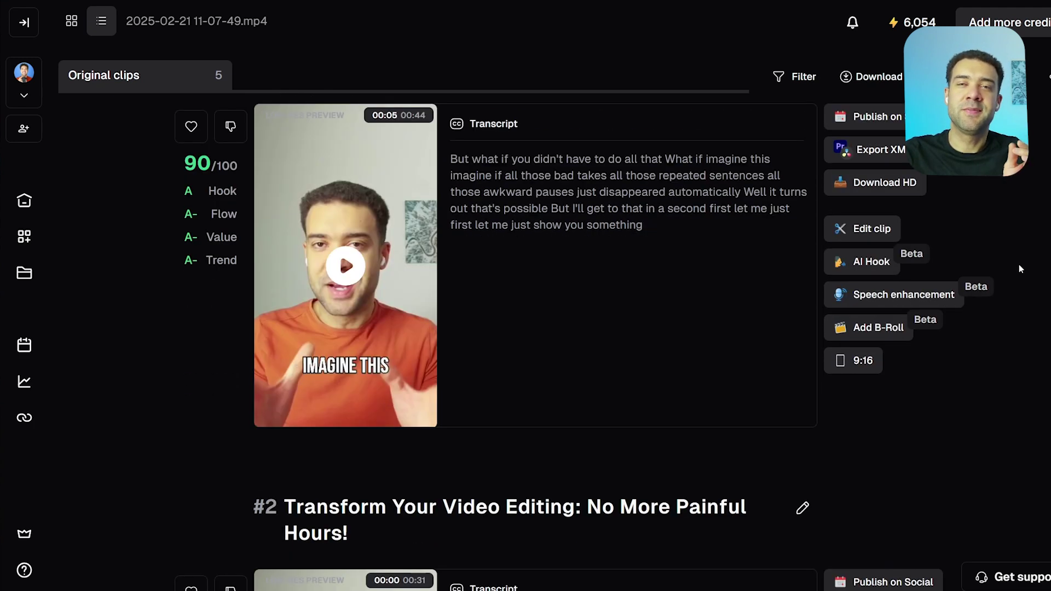
scroll(1019, 269, "down", 6)
scroll(1023, 267, "down", 12)
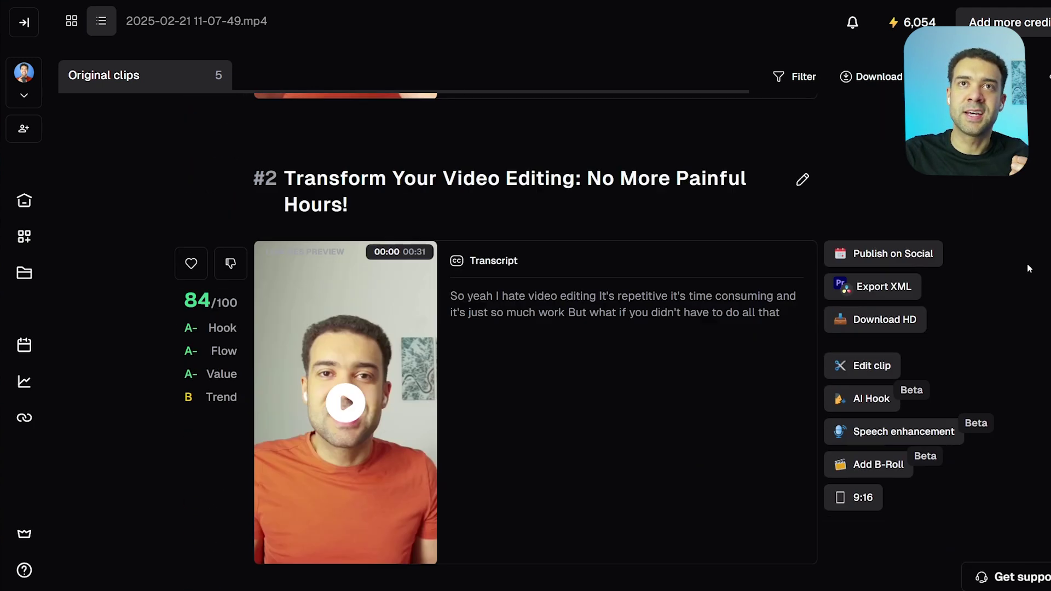
scroll(1029, 268, "down", 14)
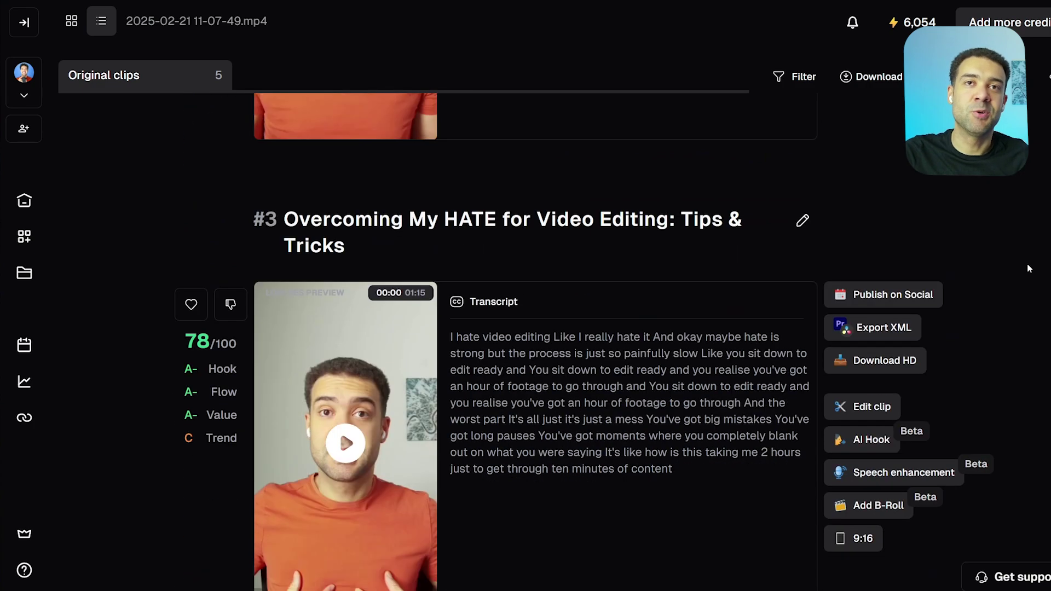
scroll(1029, 268, "down", 8)
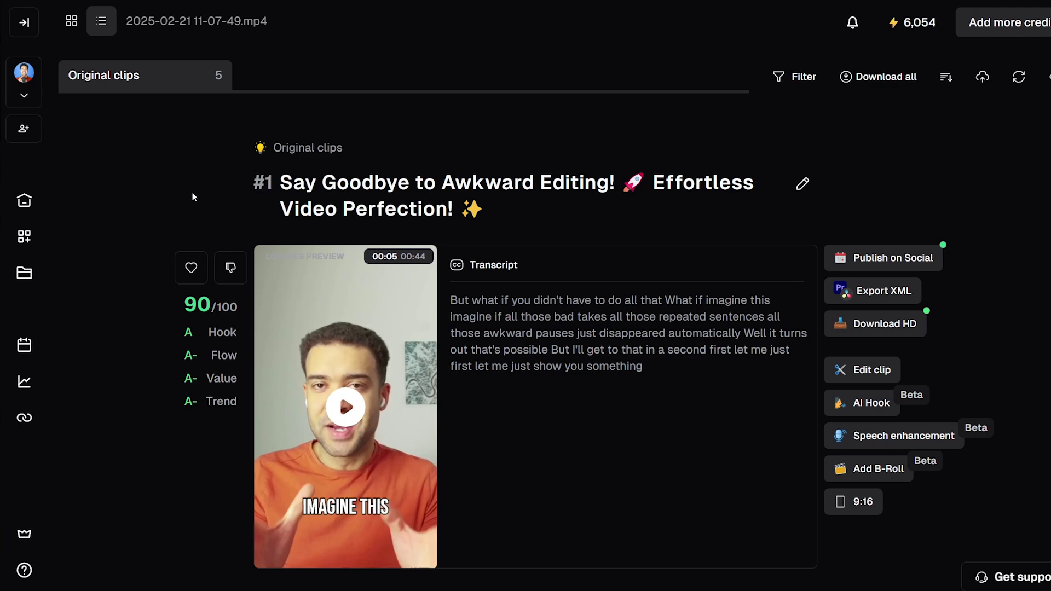
scroll(236, 189, "down", 10)
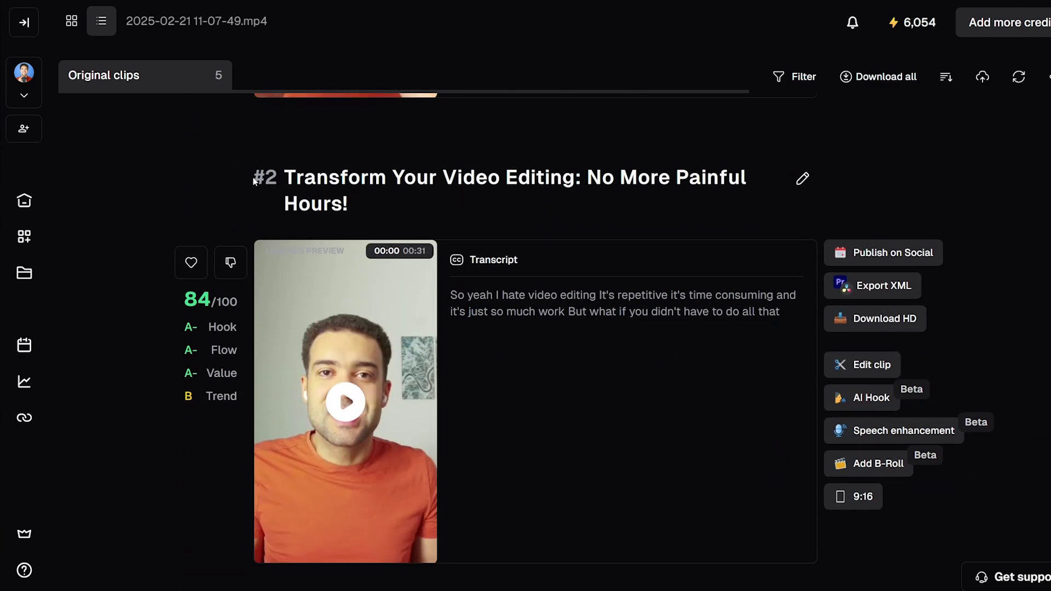
left_click_drag(255, 181, 276, 180)
scroll(170, 208, "down", 10)
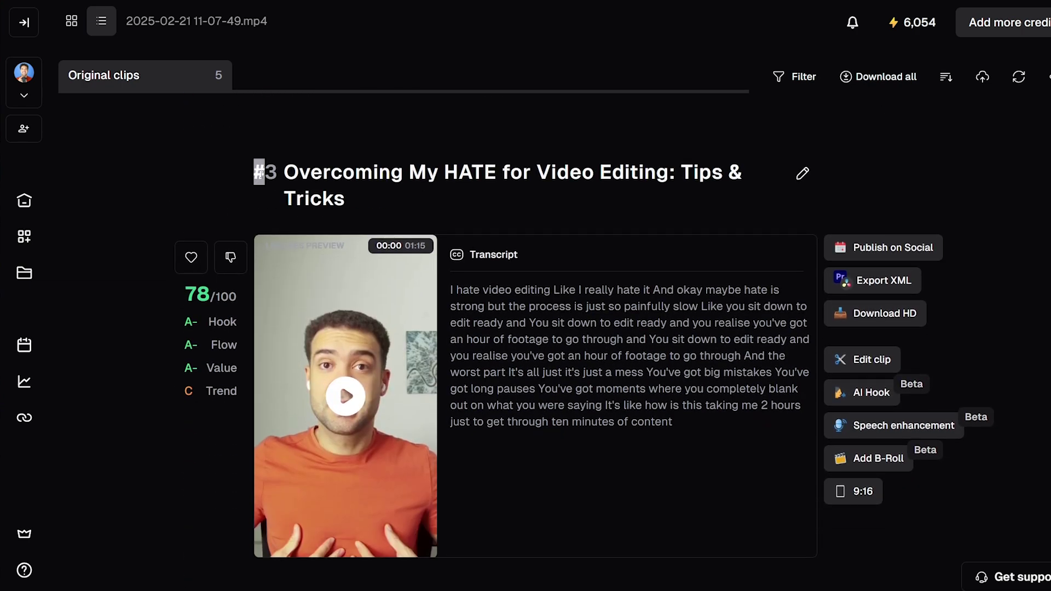
left_click_drag(265, 181, 278, 181)
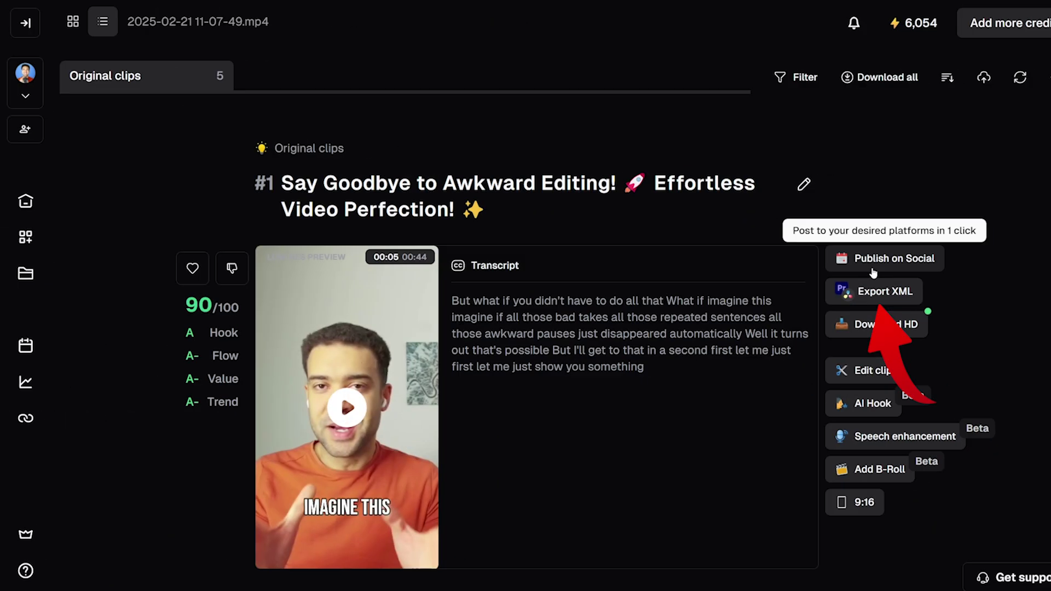
Schedule clip #1 for social posting on 26 February 2025, 12:00 AM
left_click(883, 271)
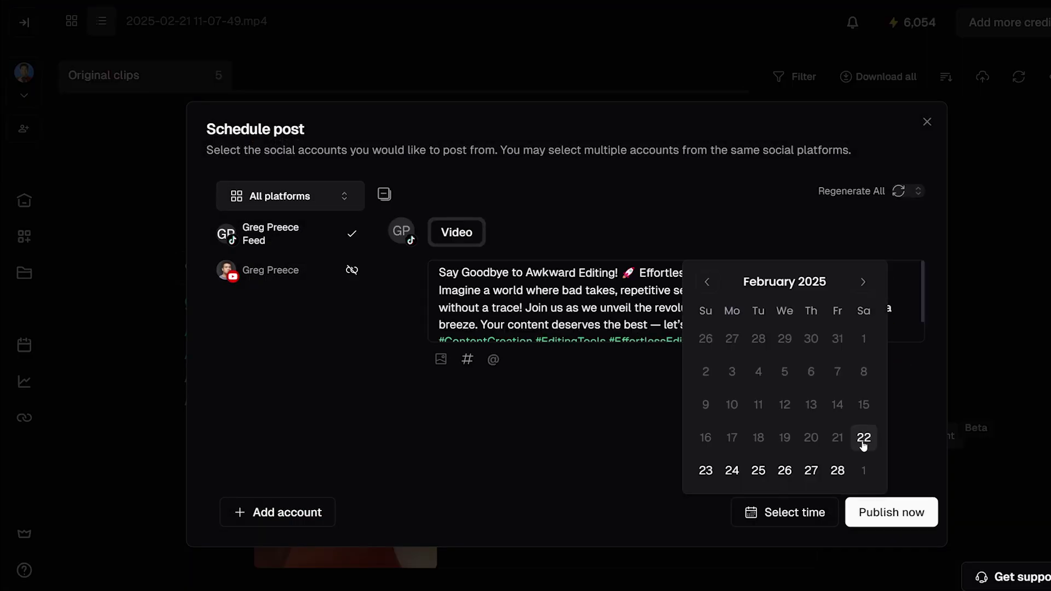
left_click(863, 440)
left_click(632, 406)
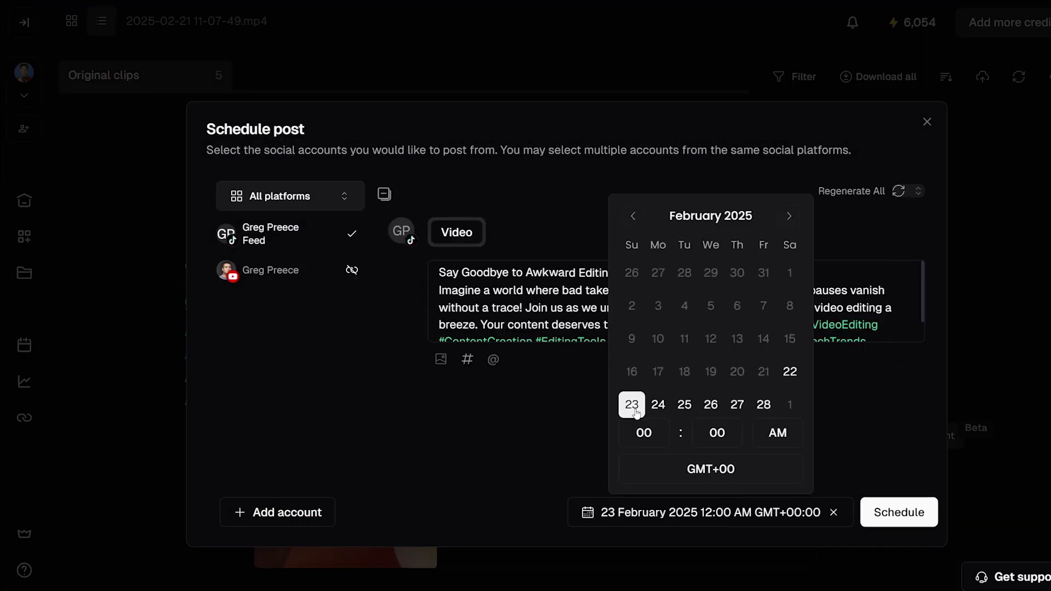
left_click(656, 407)
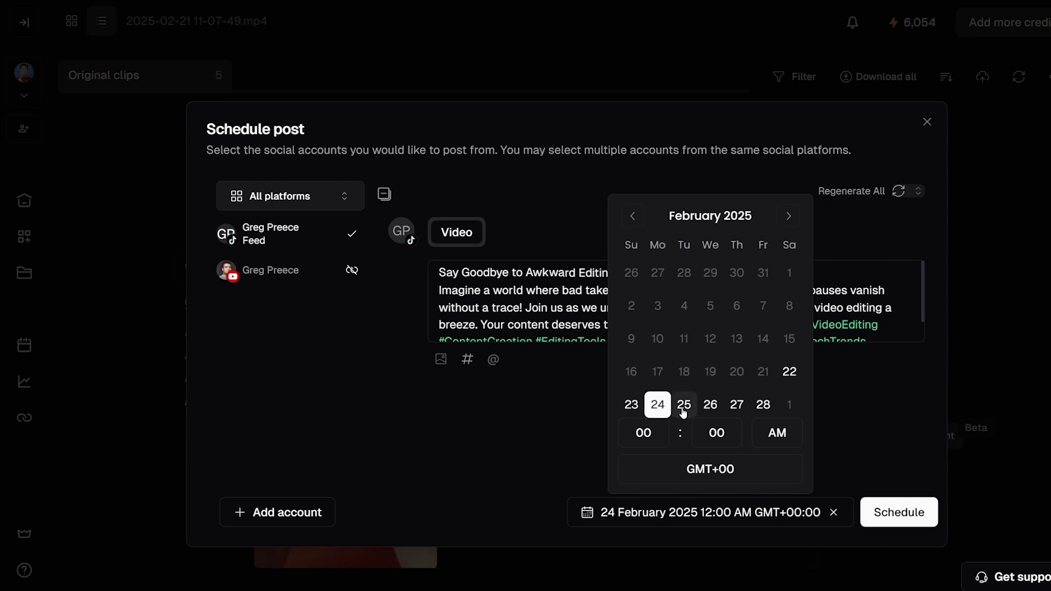
left_click(683, 407)
left_click(711, 410)
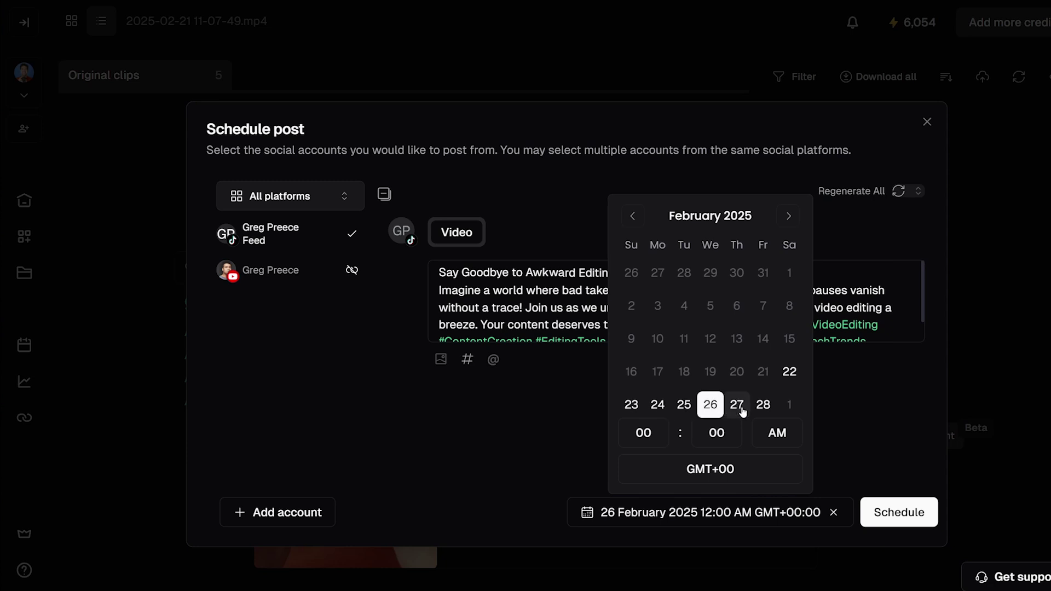